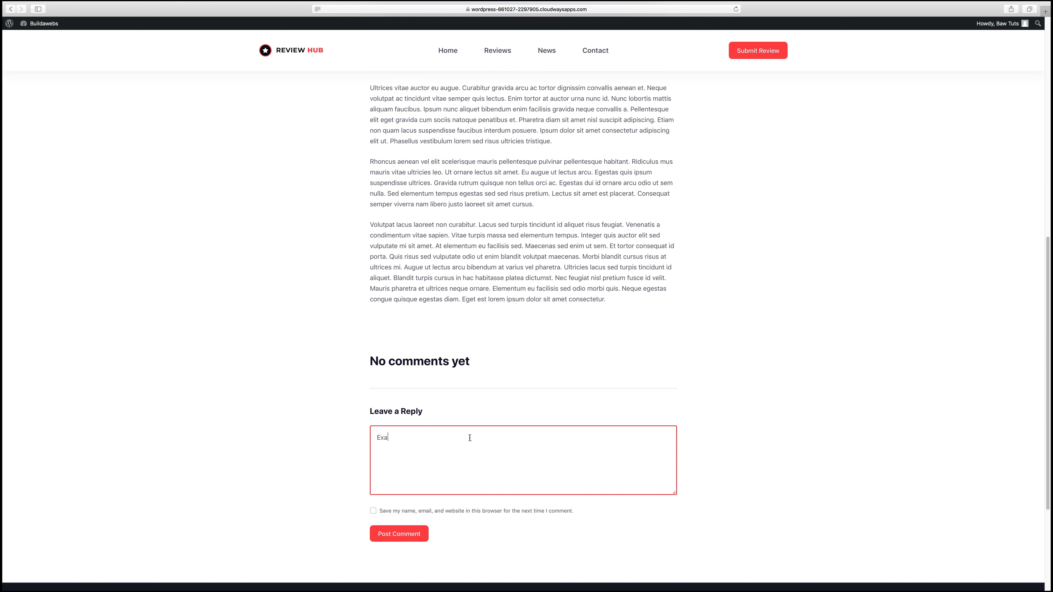
# Step: Finish writing "Example Comment" as a reply to the article and post it
pyautogui.write('omment')
pyautogui.press('BackSpace')
pyautogui.press('BackSpace')
pyautogui.press('BackSpace')
pyautogui.write('ent')
pyautogui.click(408, 535)
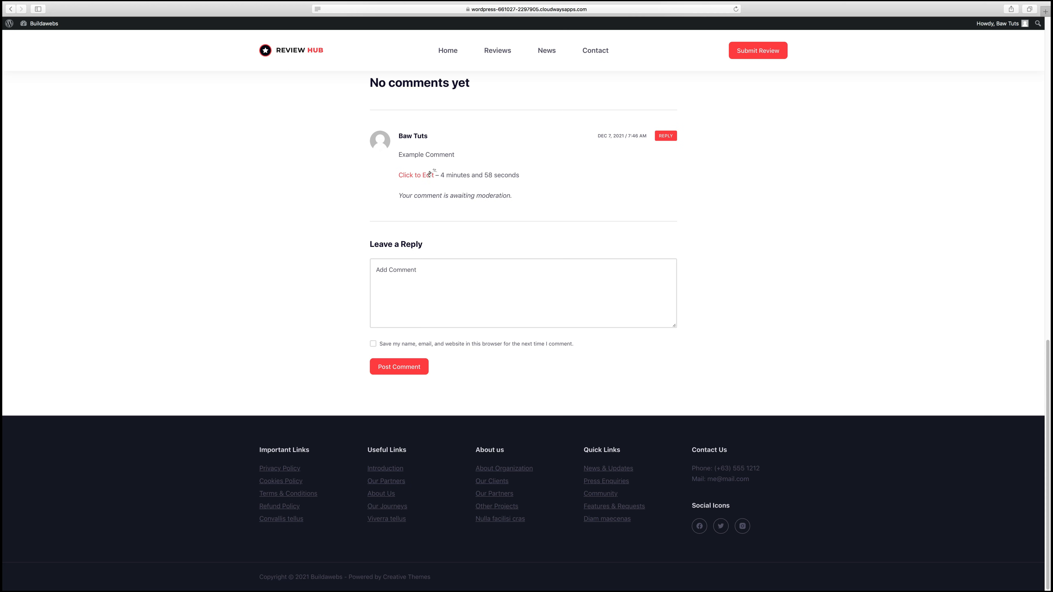
# Step: Edit the newly posted comment to read "Example Comments" and save it
pyautogui.click(416, 175)
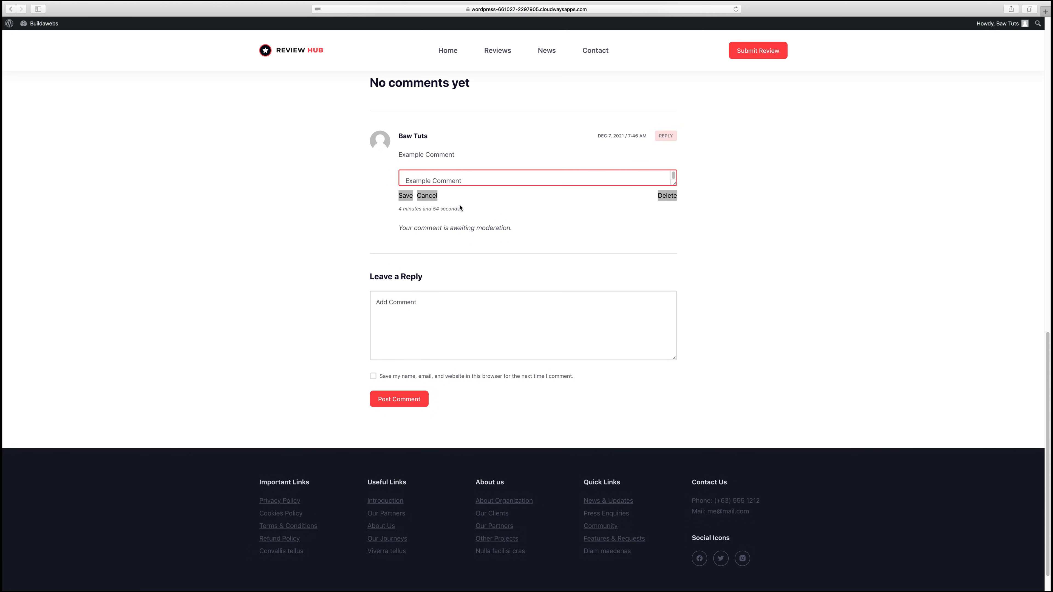
pyautogui.write('s')
pyautogui.click(406, 196)
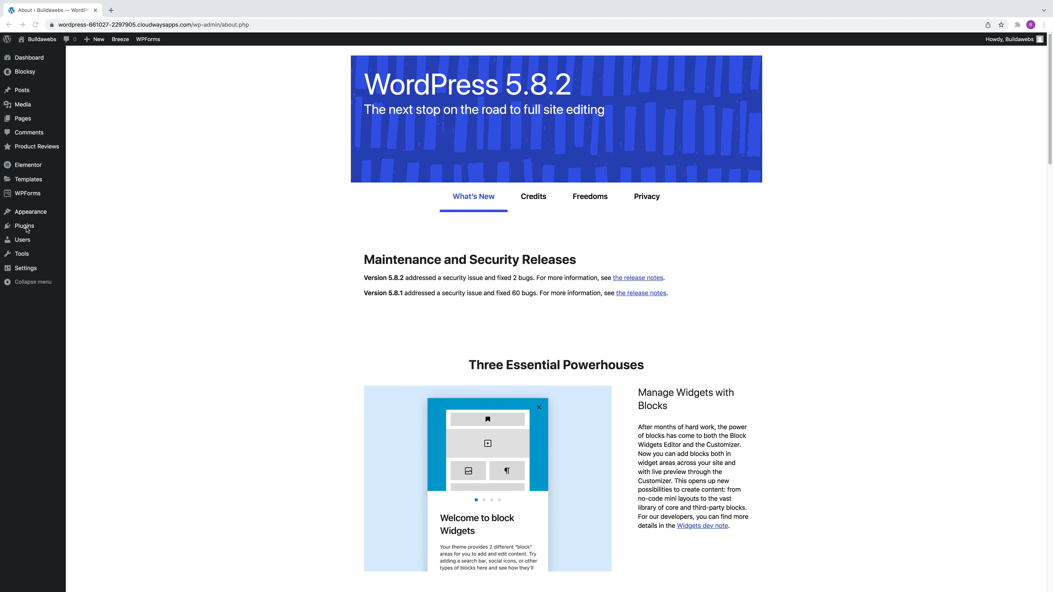
# Step: Find the Simple Comment Editing plugin in the WordPress plugin directory, then install and activate it
pyautogui.moveTo(27, 227)
pyautogui.click(78, 239)
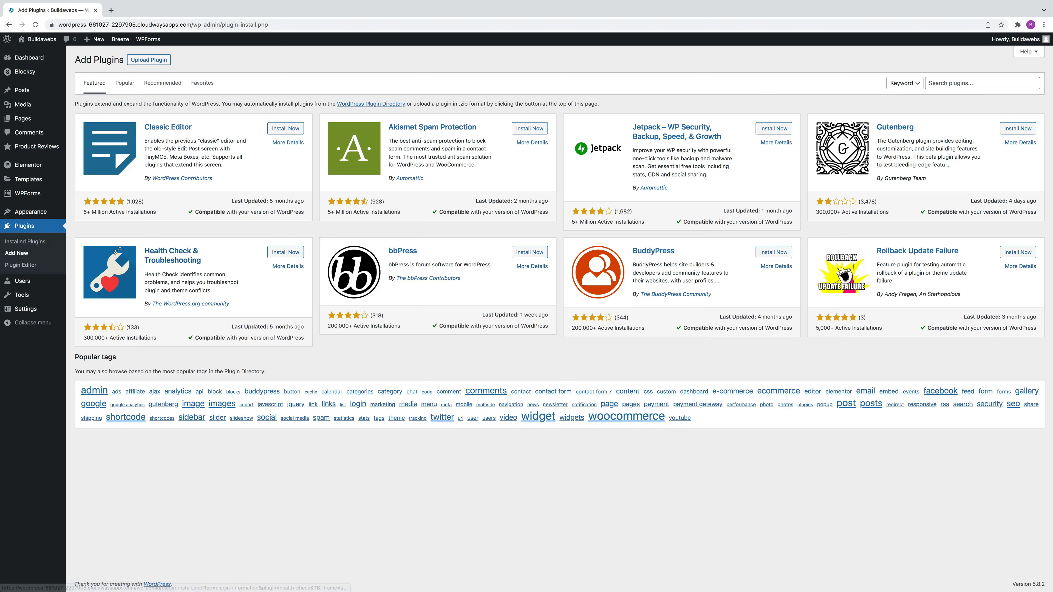
pyautogui.click(951, 83)
pyautogui.write('simp')
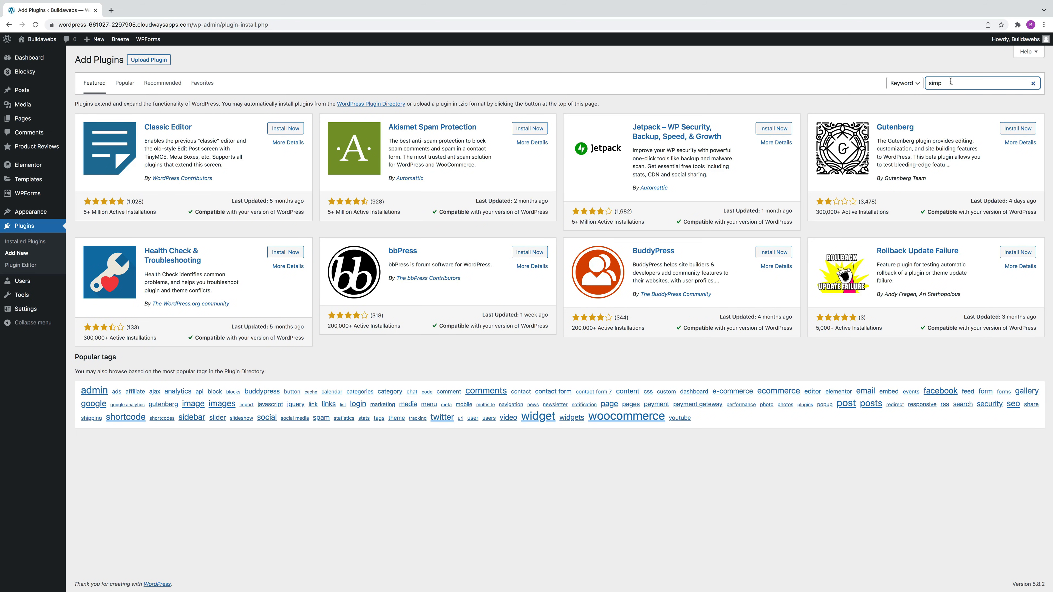
pyautogui.write('le comment editing')
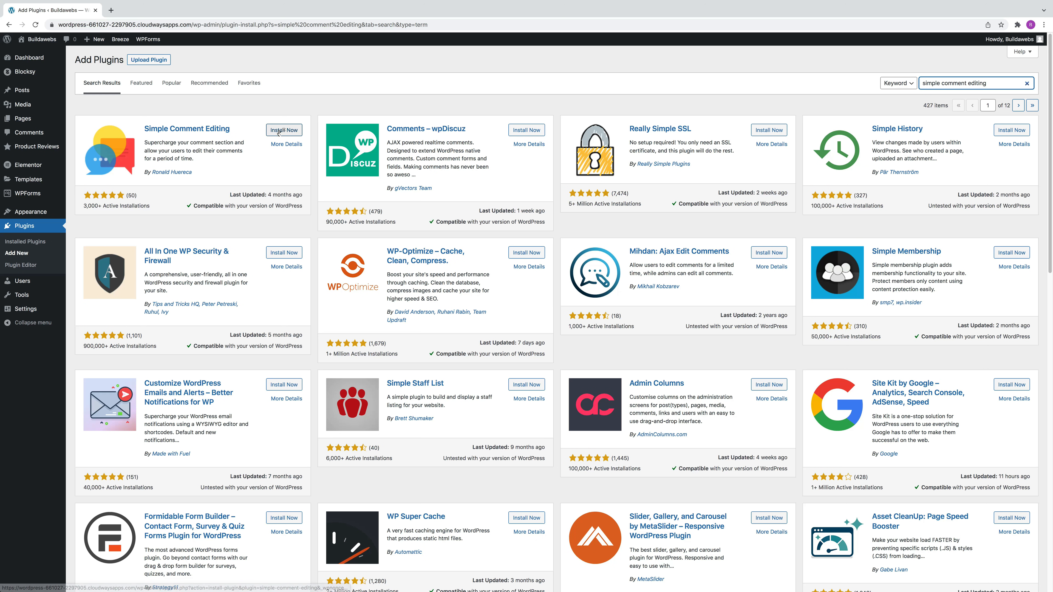
pyautogui.click(279, 132)
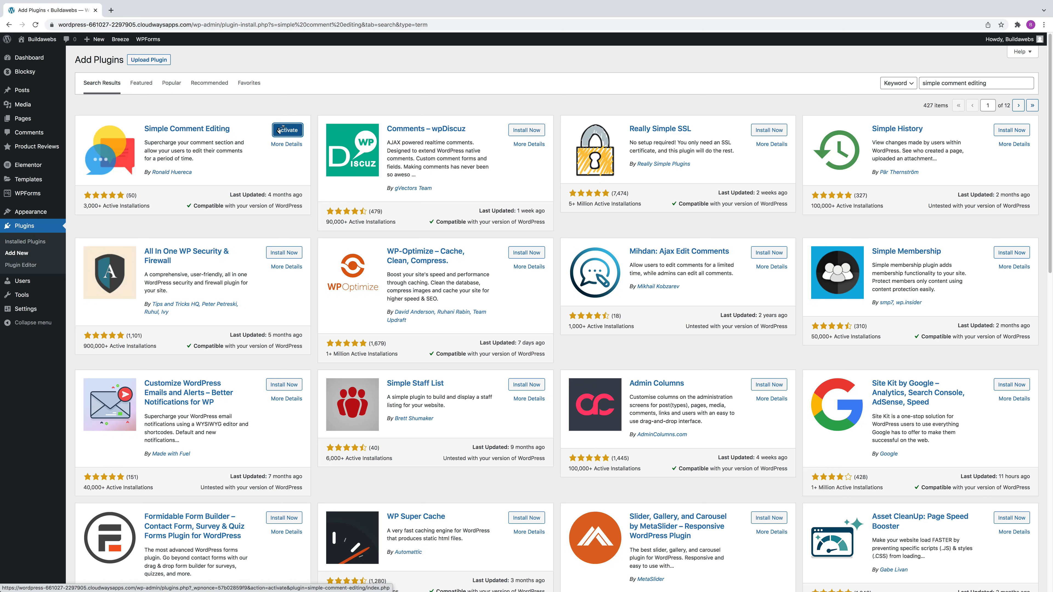
pyautogui.click(280, 130)
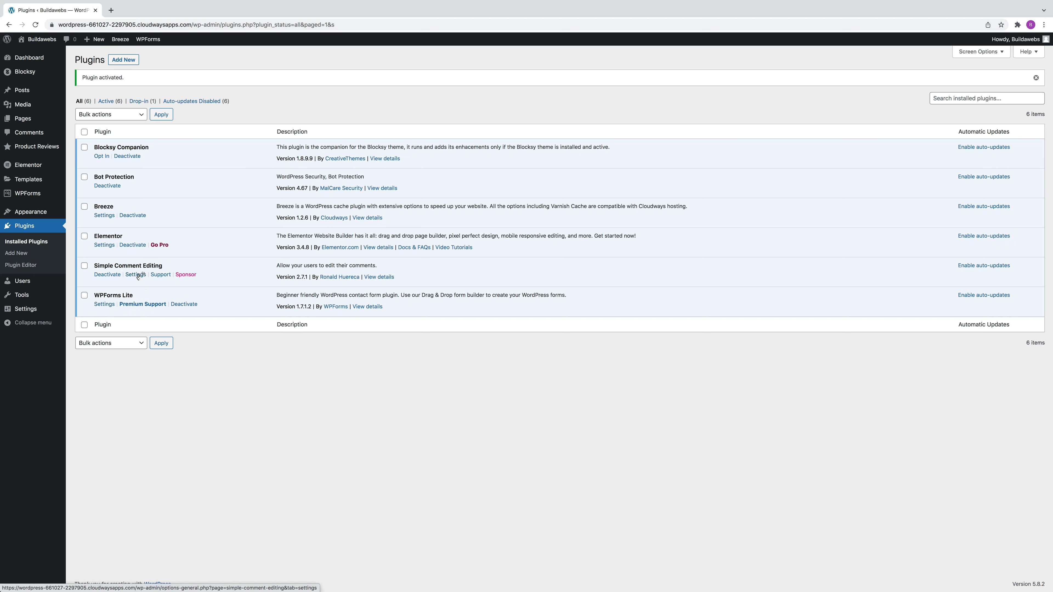
# Step: Save the Simple Comment Editing options with an edit timer of 5 minutes and the timer appearance set to Words
pyautogui.moveTo(36, 310)
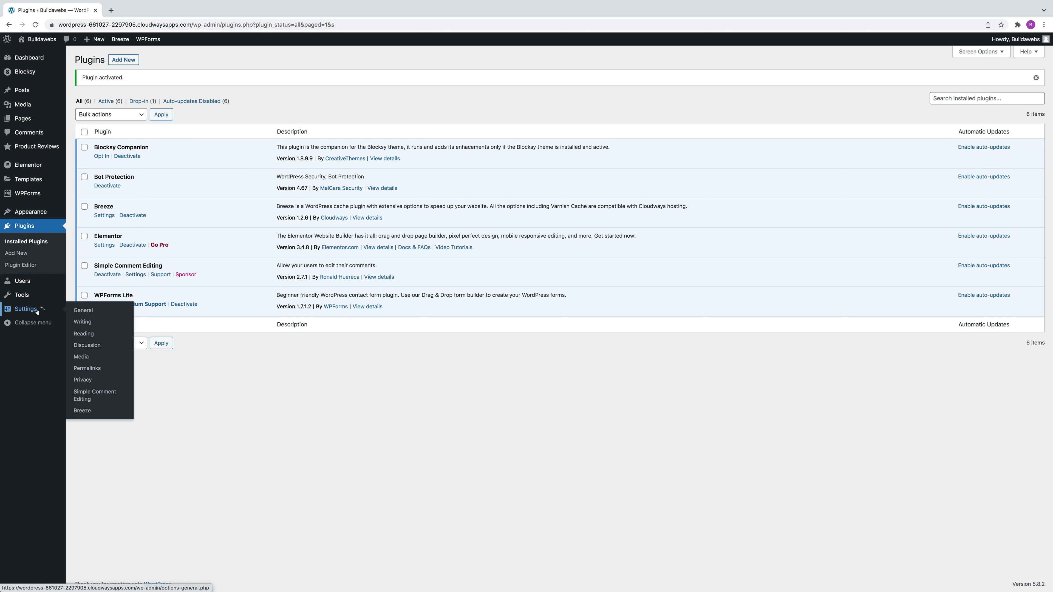
pyautogui.click(89, 396)
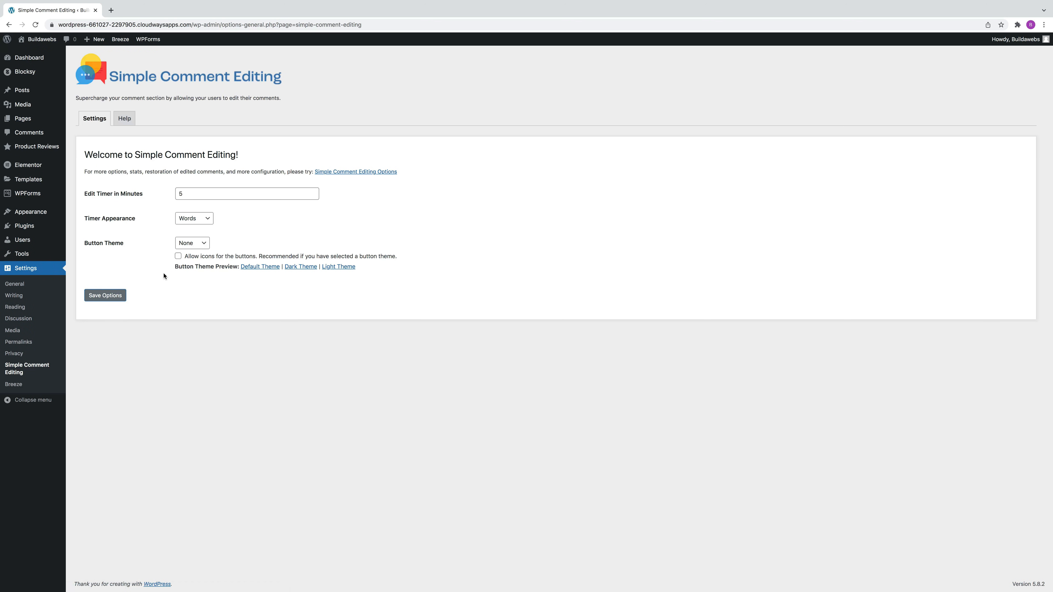
pyautogui.click(208, 191)
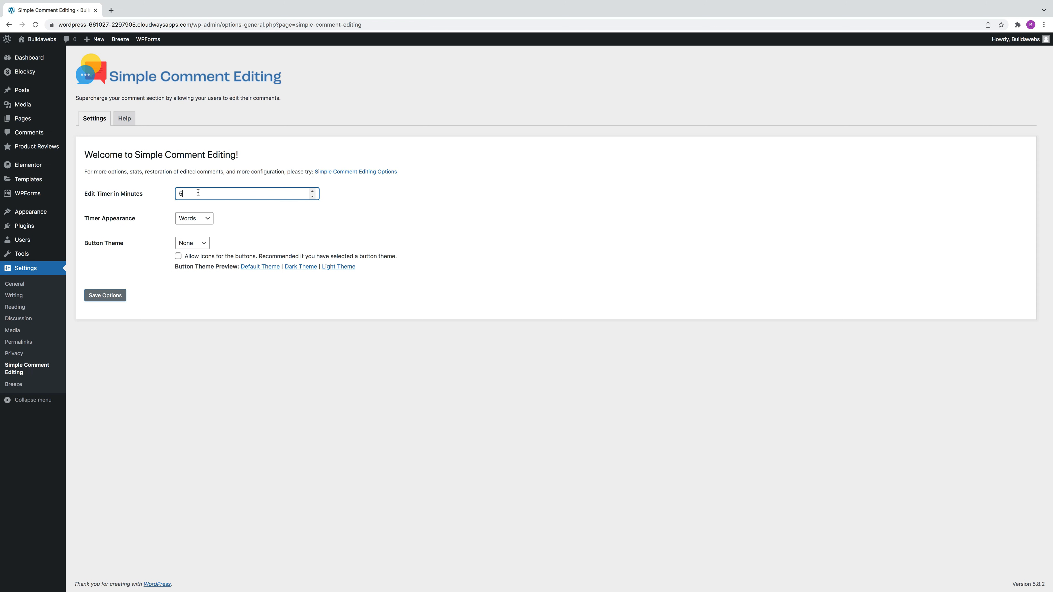
pyautogui.click(314, 196)
pyautogui.click(313, 196)
pyautogui.click(313, 192)
pyautogui.click(209, 218)
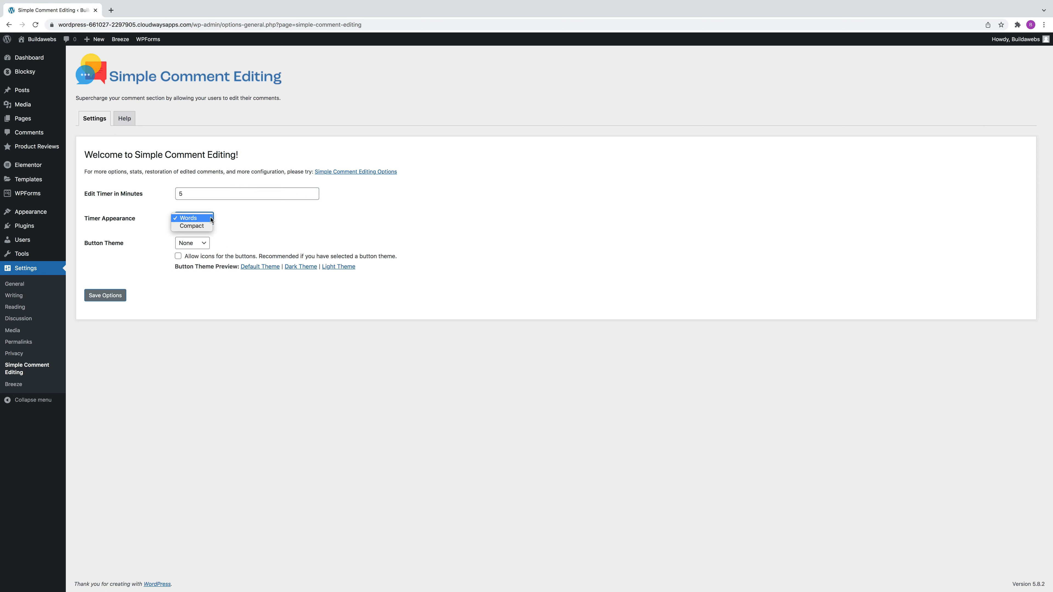
pyautogui.click(231, 218)
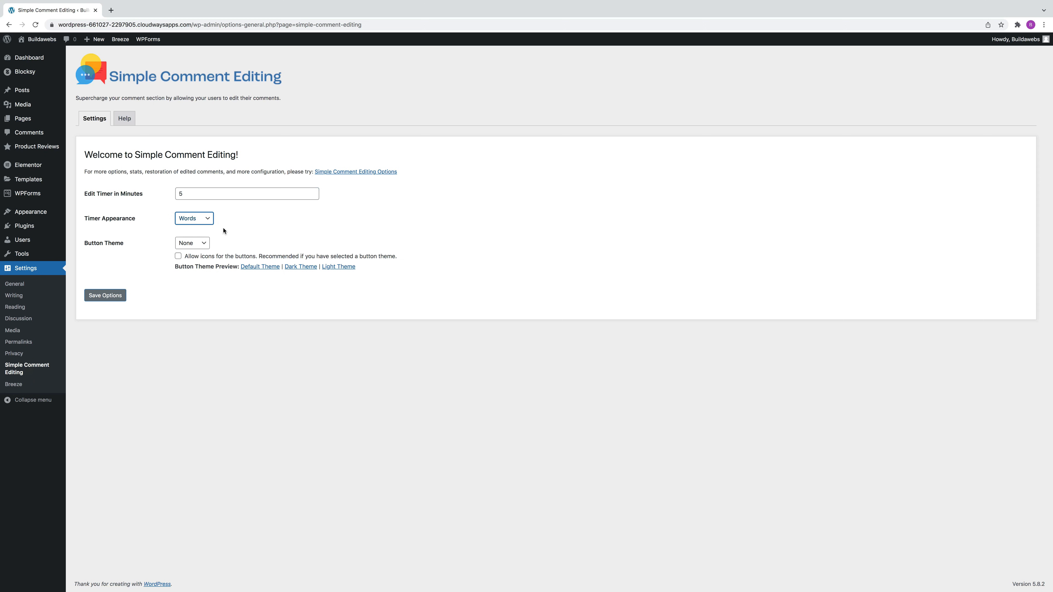
pyautogui.click(105, 295)
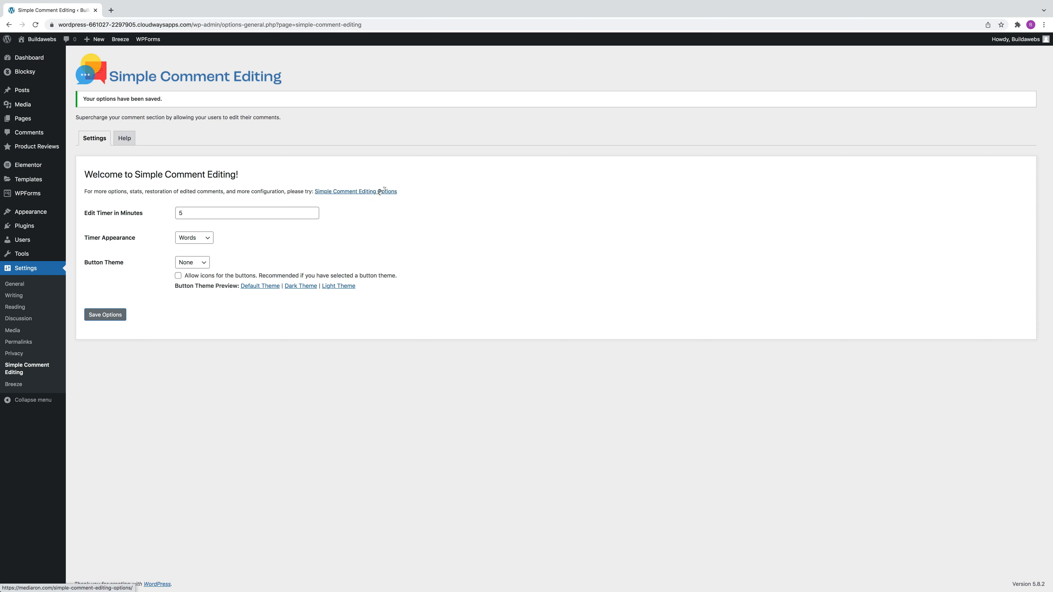
# Step: Switch to the article in Safari and post the reply "Example Comment"
pyautogui.press('super+Tab')
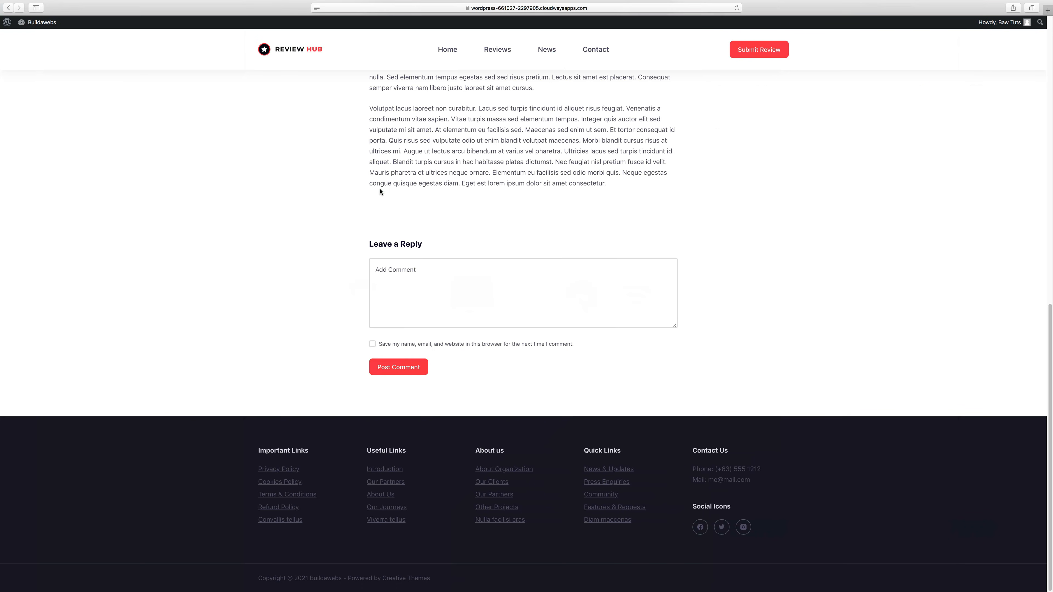
pyautogui.click(416, 271)
pyautogui.write('Example Comment')
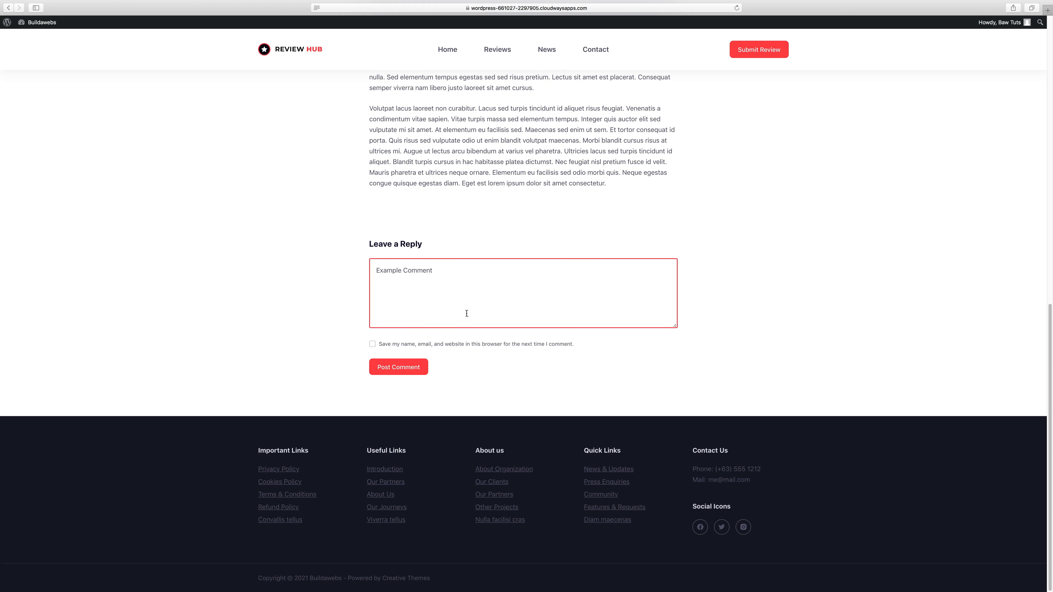
pyautogui.click(400, 367)
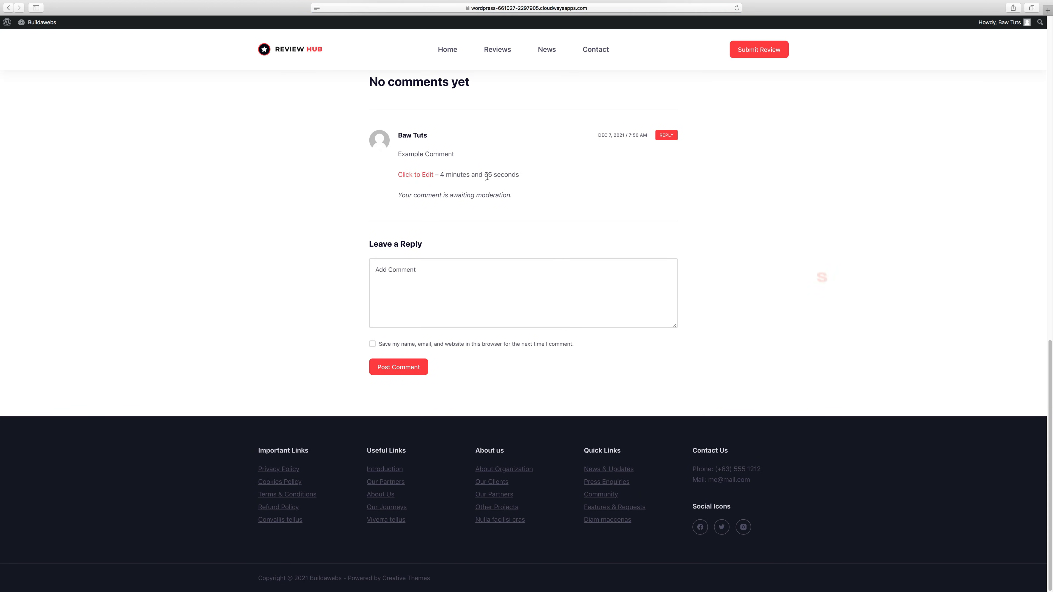
# Step: Change the posted comment to "Example Comments", save it, and delete the comment from its edit form
pyautogui.click(416, 175)
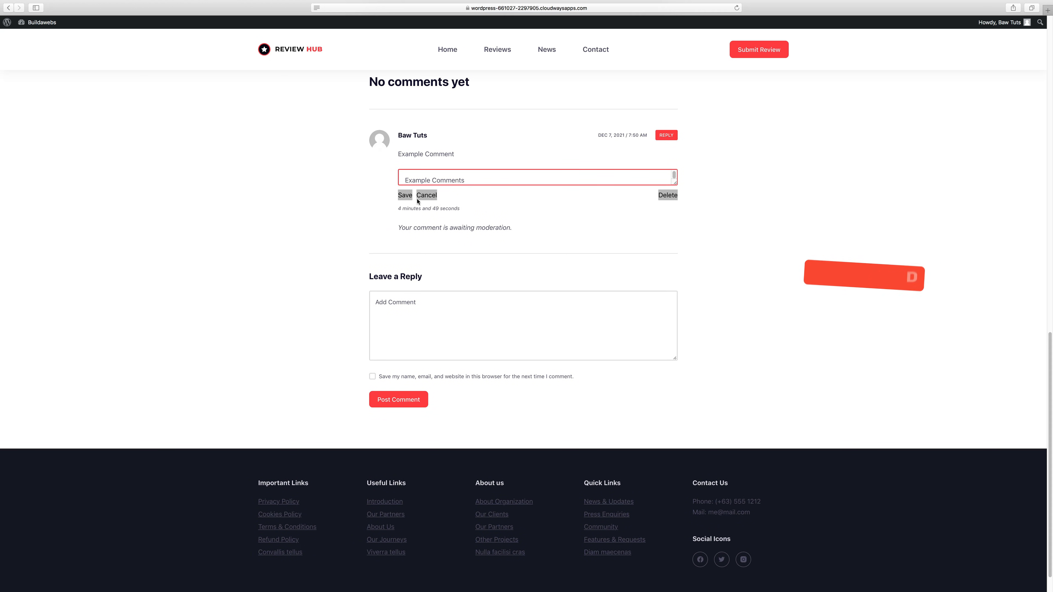
pyautogui.click(406, 196)
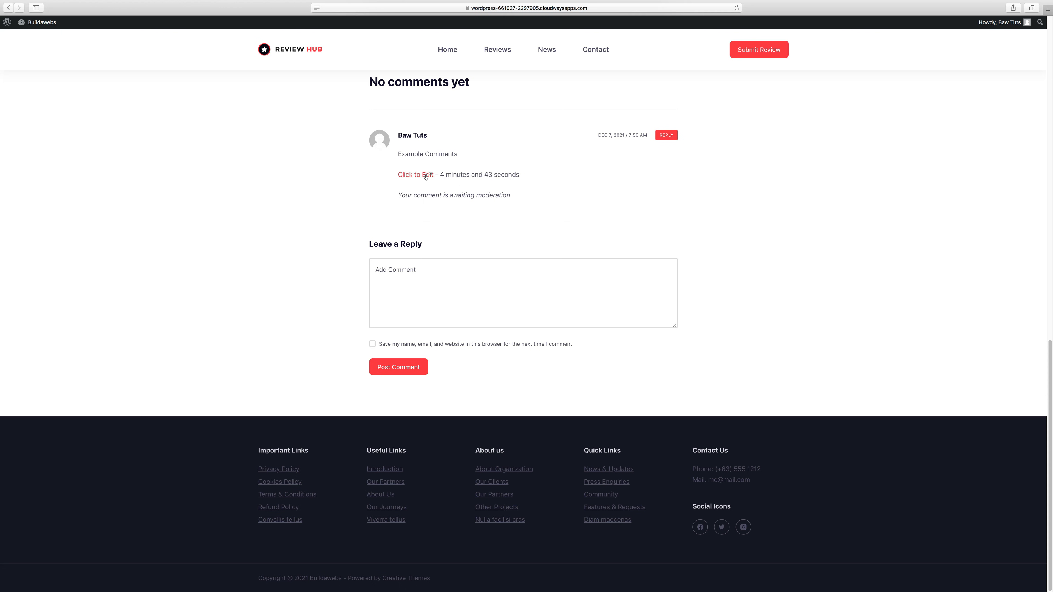
pyautogui.click(425, 176)
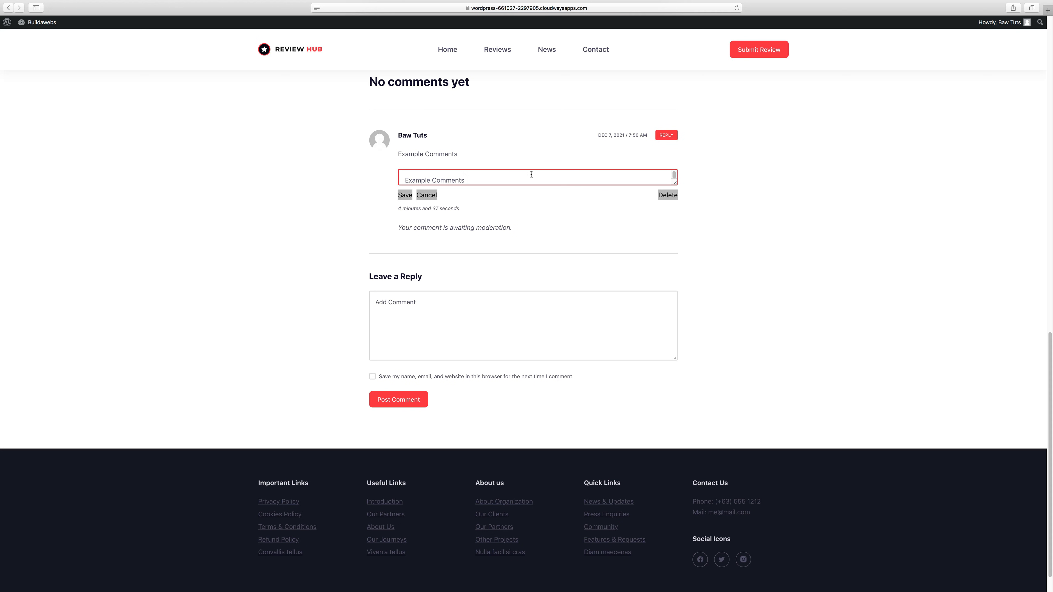
pyautogui.click(668, 196)
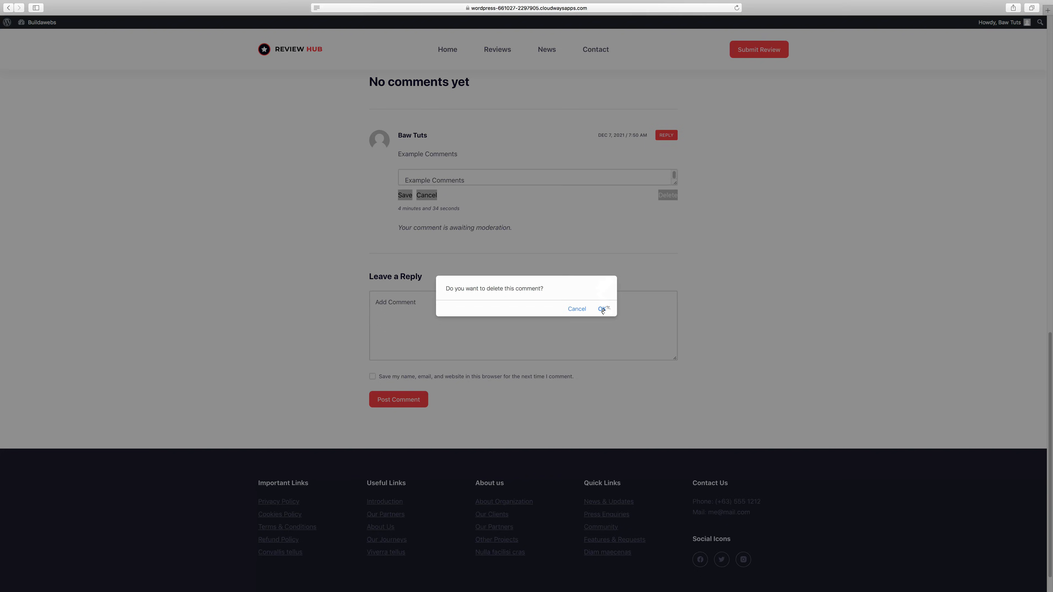
pyautogui.click(602, 309)
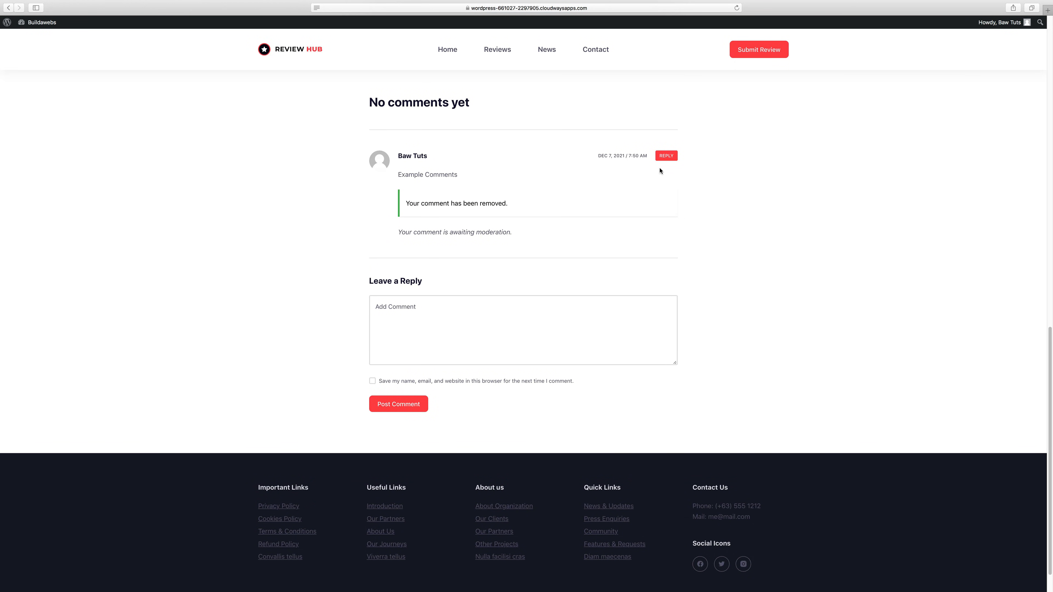
# Step: Post a new reply reading "Example Comment 1" on the article
pyautogui.click(428, 268)
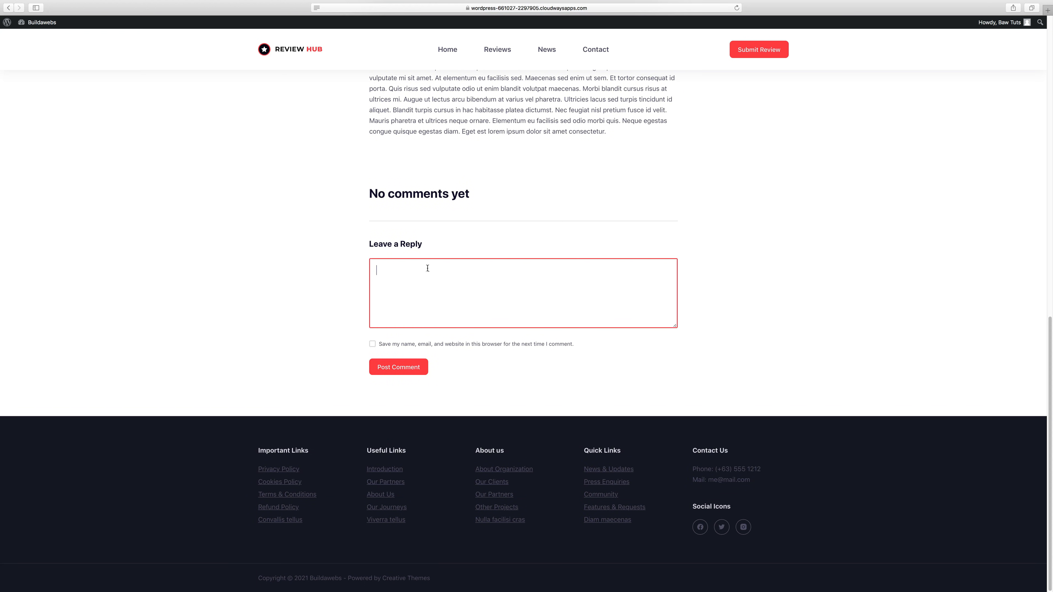
pyautogui.write('Exampek')
pyautogui.press('BackSpace')
pyautogui.press('BackSpace')
pyautogui.press('BackSpace')
pyautogui.press('BackSpace')
pyautogui.press('BackSpace')
pyautogui.write('ample Comment 1')
pyautogui.click(404, 368)
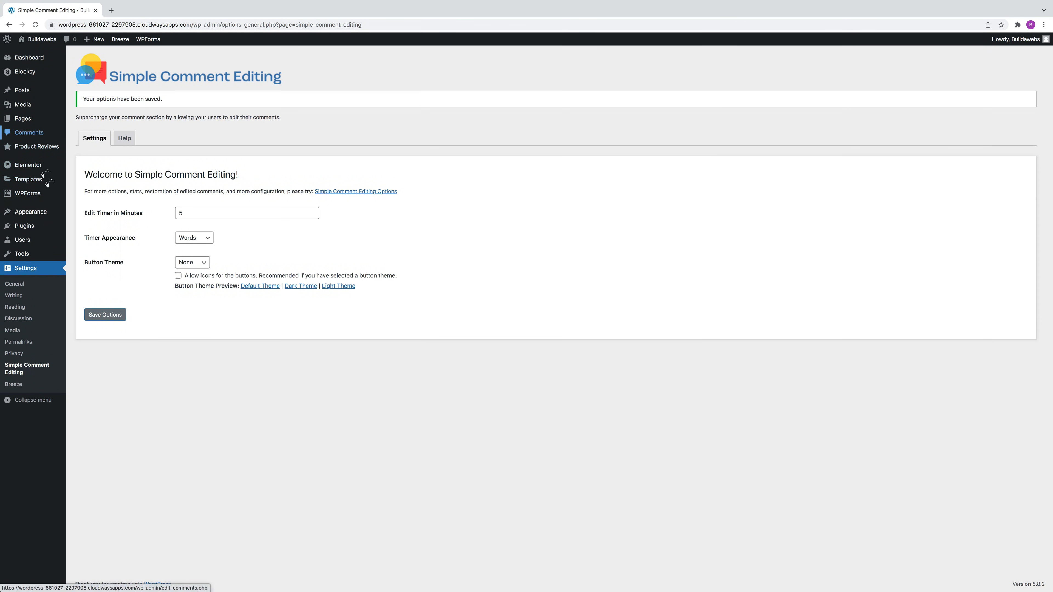
# Step: Approve the pending "Example Comment 1" in the WordPress dashboard in Chrome
pyautogui.moveTo(53, 201)
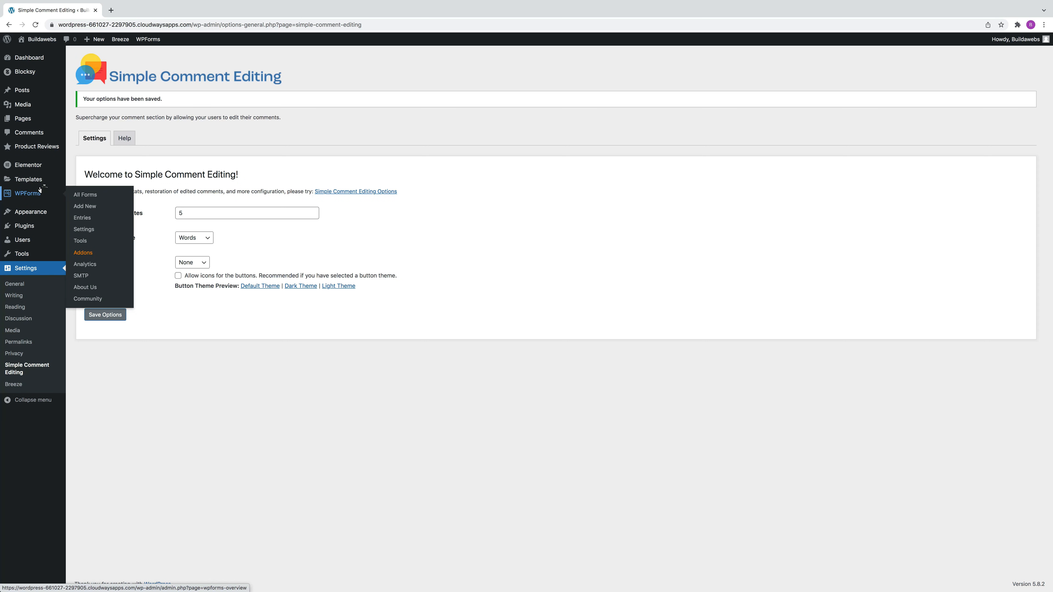
pyautogui.click(35, 136)
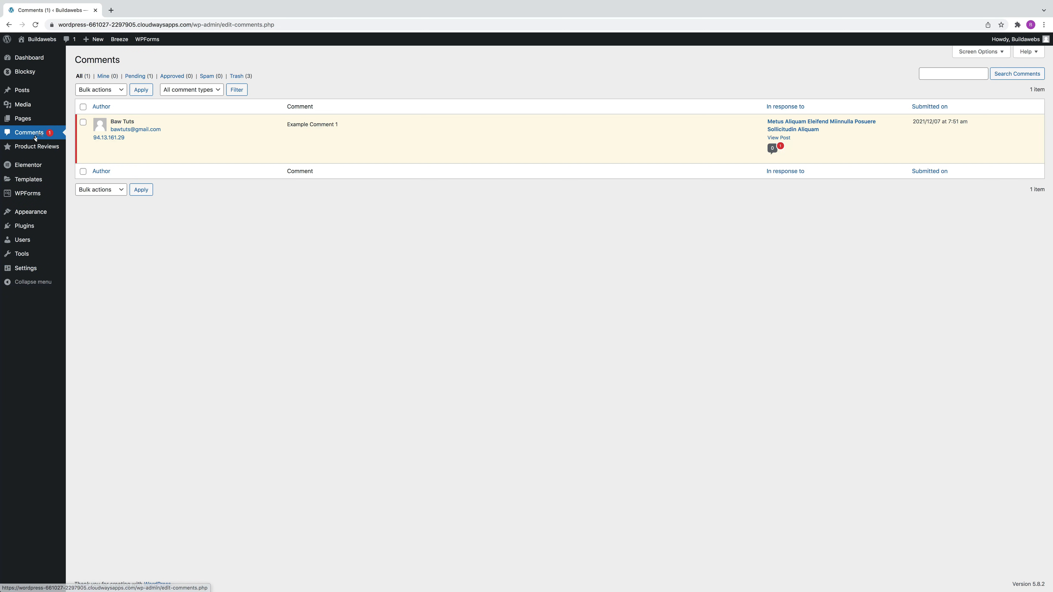
pyautogui.moveTo(202, 145)
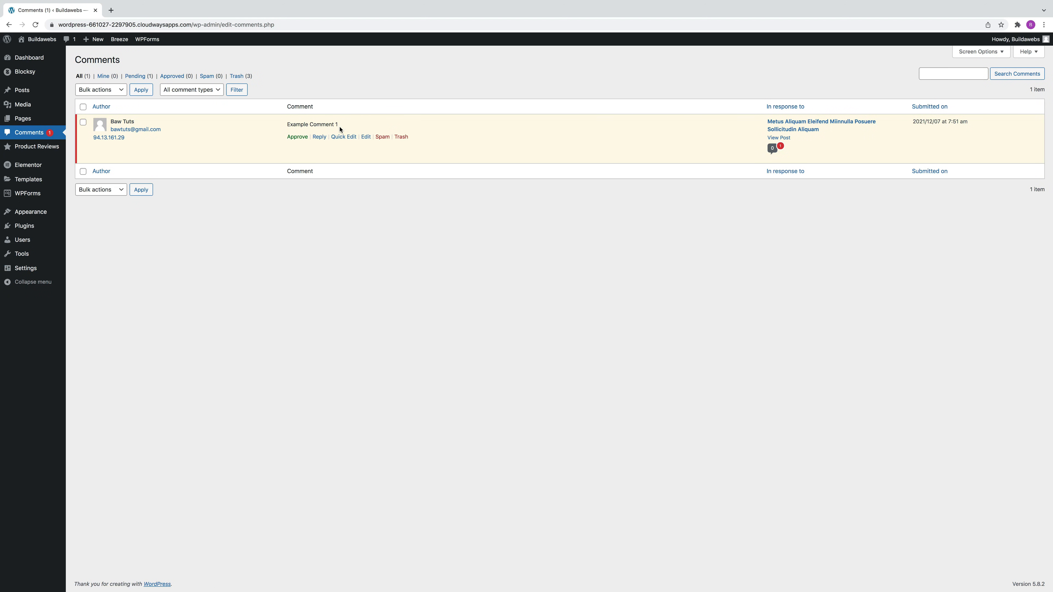
pyautogui.click(297, 137)
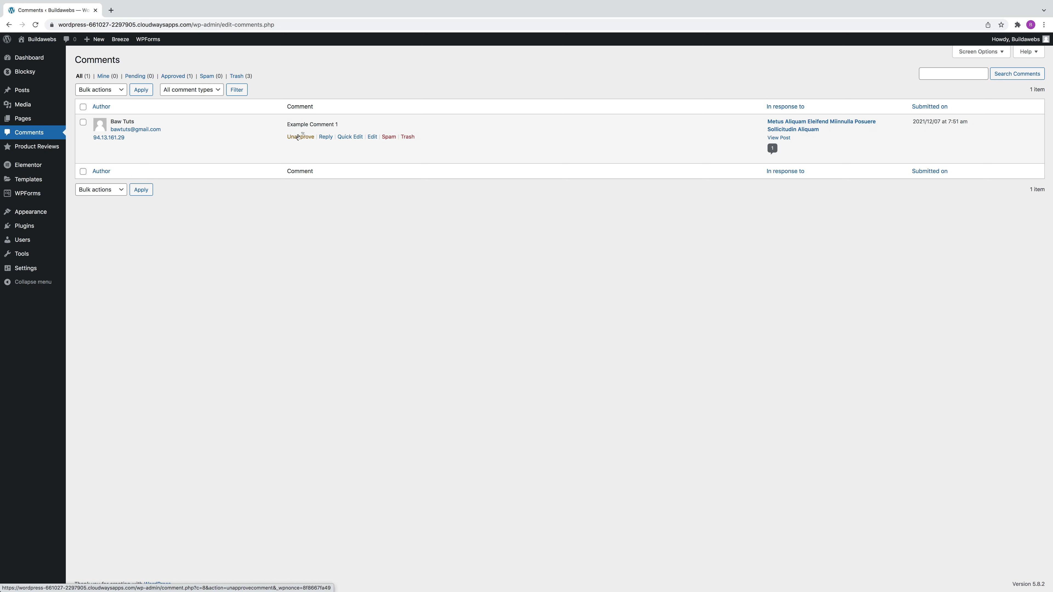
# Step: Edit the approved comment to read "Example Comment", update it, and reload the article in Safari to check the change
pyautogui.click(372, 136)
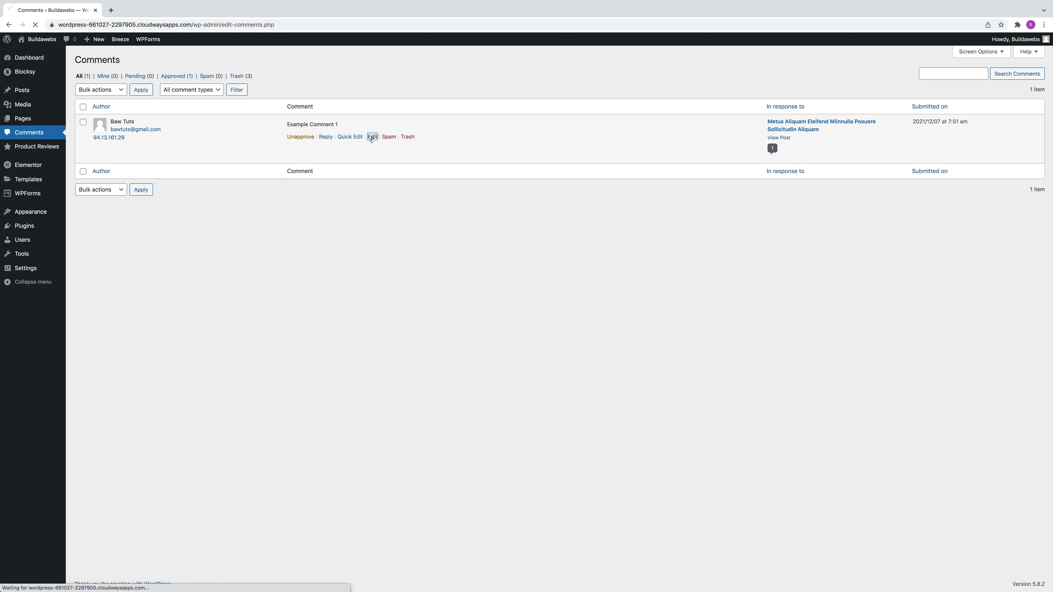
pyautogui.click(148, 195)
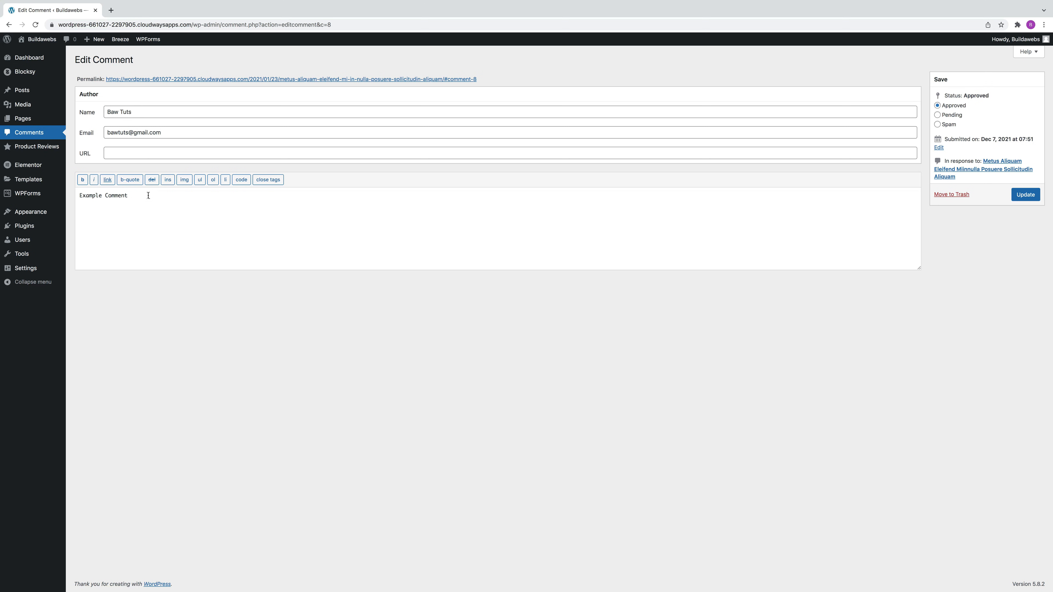
pyautogui.click(1018, 196)
pyautogui.press('super+Tab')
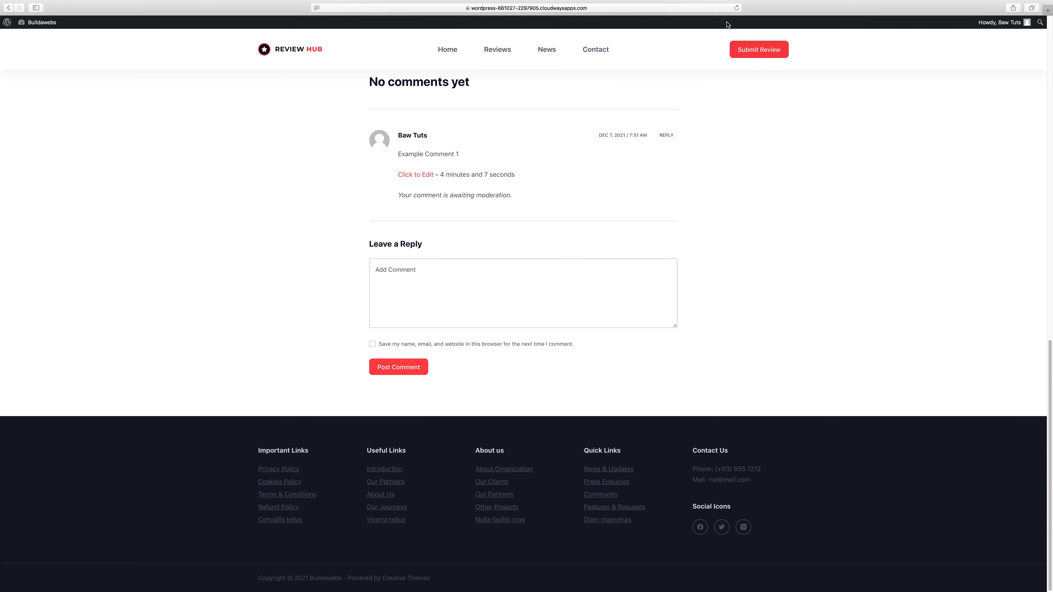
pyautogui.click(736, 8)
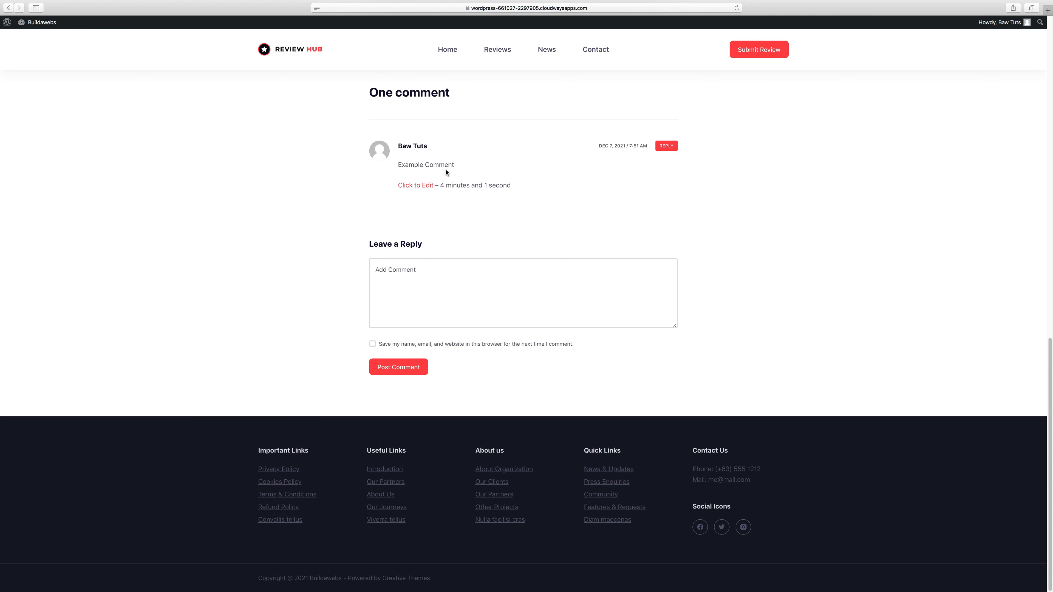
# Step: Move the "Example Comment" entry to the trash in the Chrome dashboard and reload the article in Safari
pyautogui.press('super+Tab')
pyautogui.moveTo(404, 141)
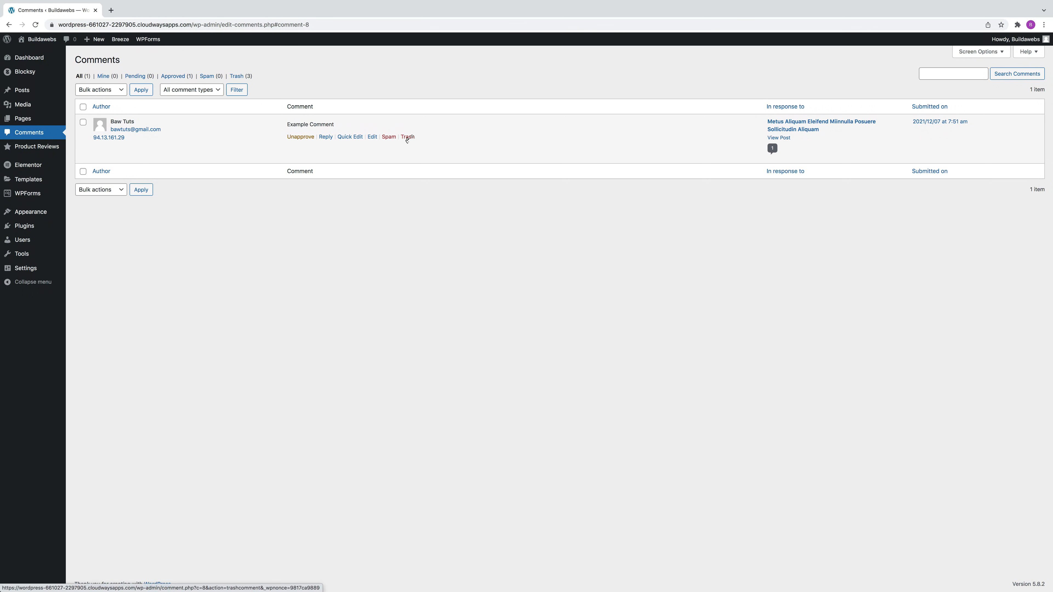
pyautogui.click(407, 137)
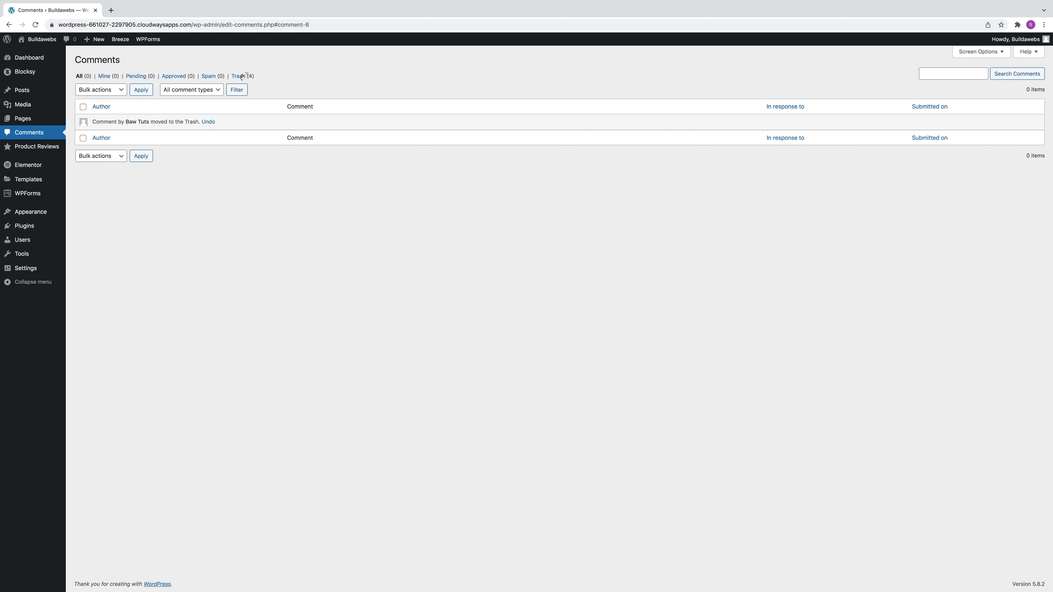
pyautogui.press('super+Tab')
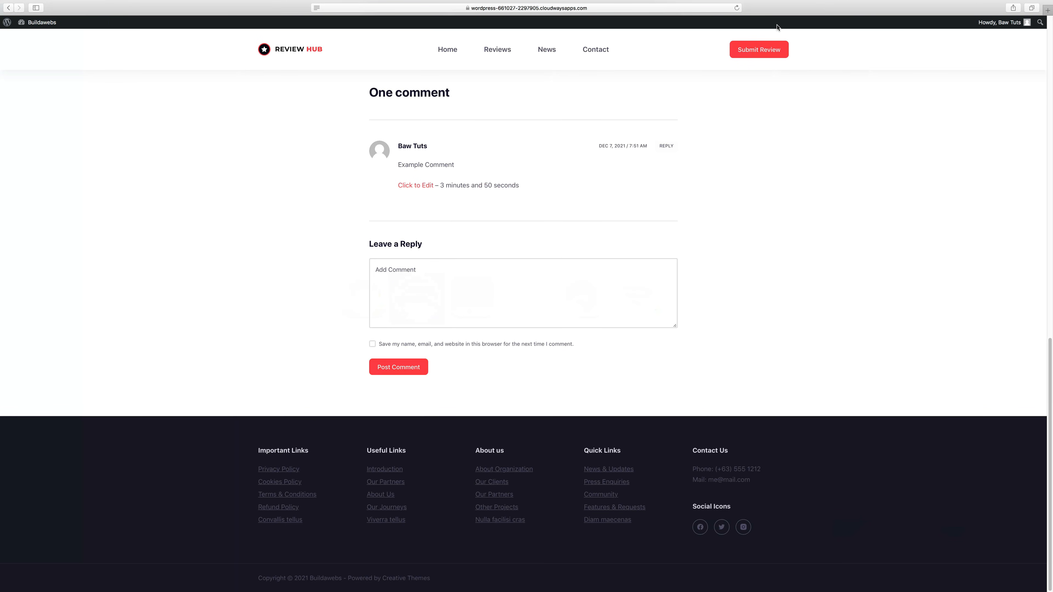
pyautogui.click(736, 8)
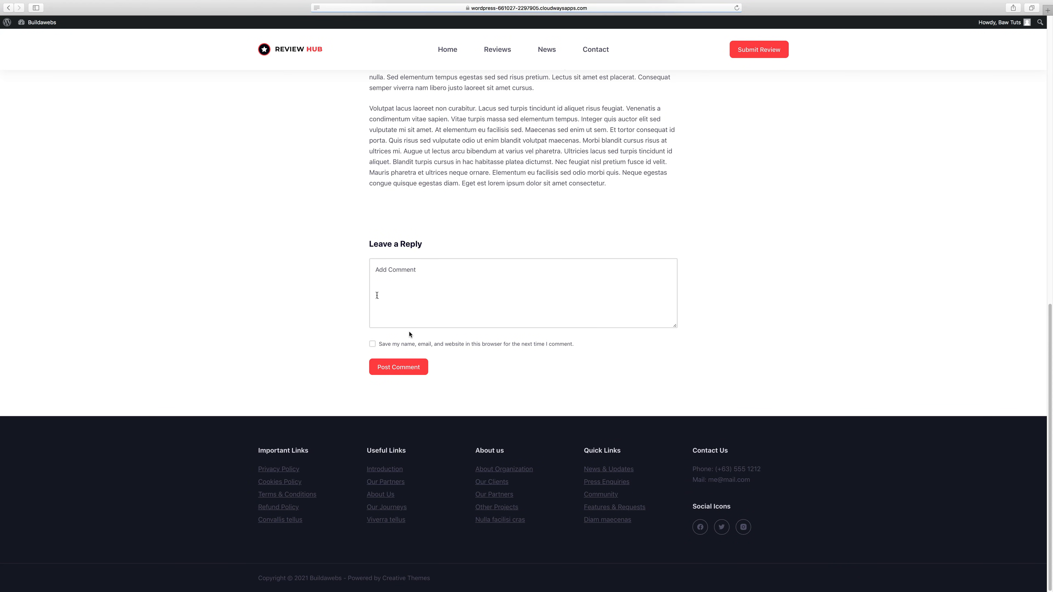